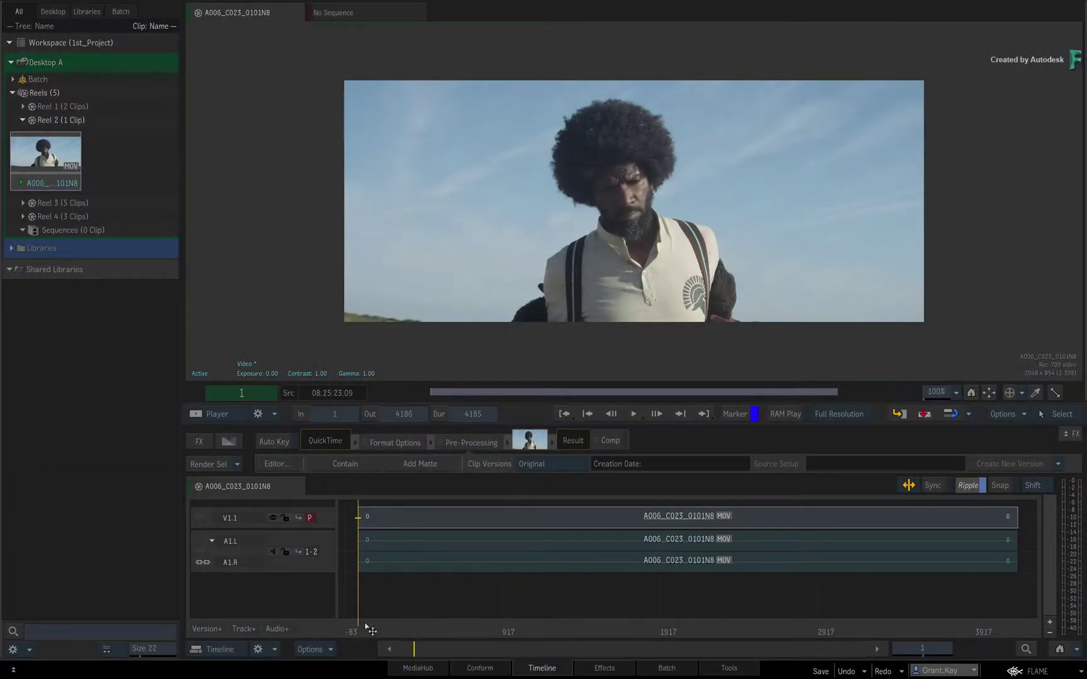
Step: Scrub through the A006_C023_0101N8 thumbnail in the Hoplite_2000 folder to preview its footage
left_click_drag(371, 631, 469, 650)
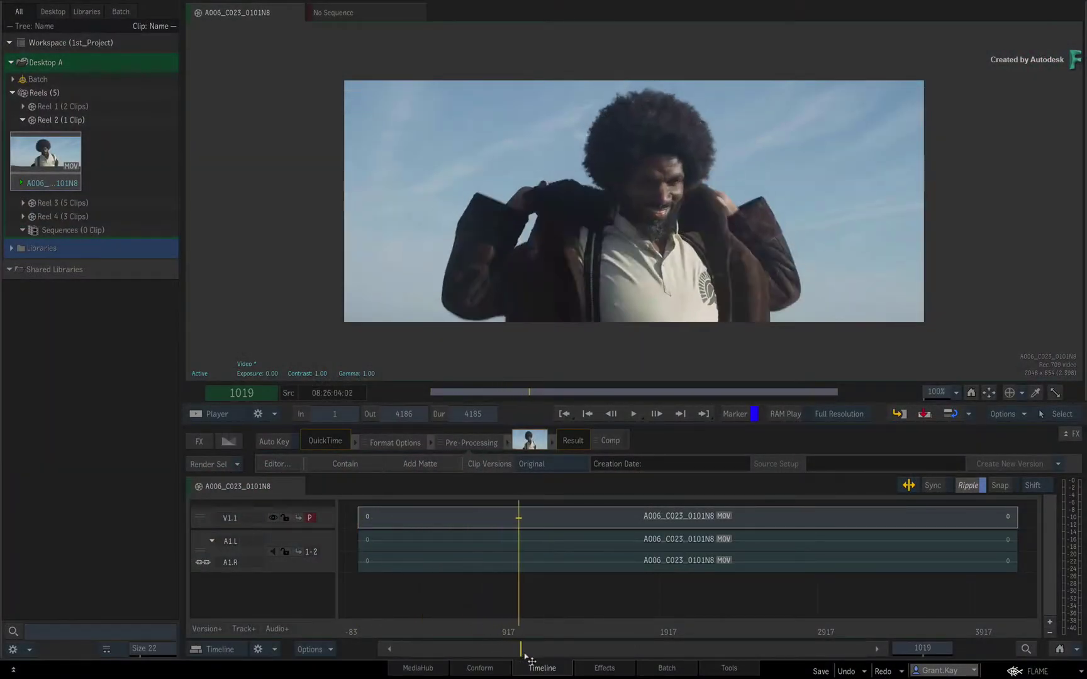
mouse_move(469, 650)
left_mouse_down()
mouse_move(575, 669)
mouse_move(656, 663)
mouse_move(690, 647)
mouse_move(695, 631)
mouse_move(926, 638)
left_mouse_up()
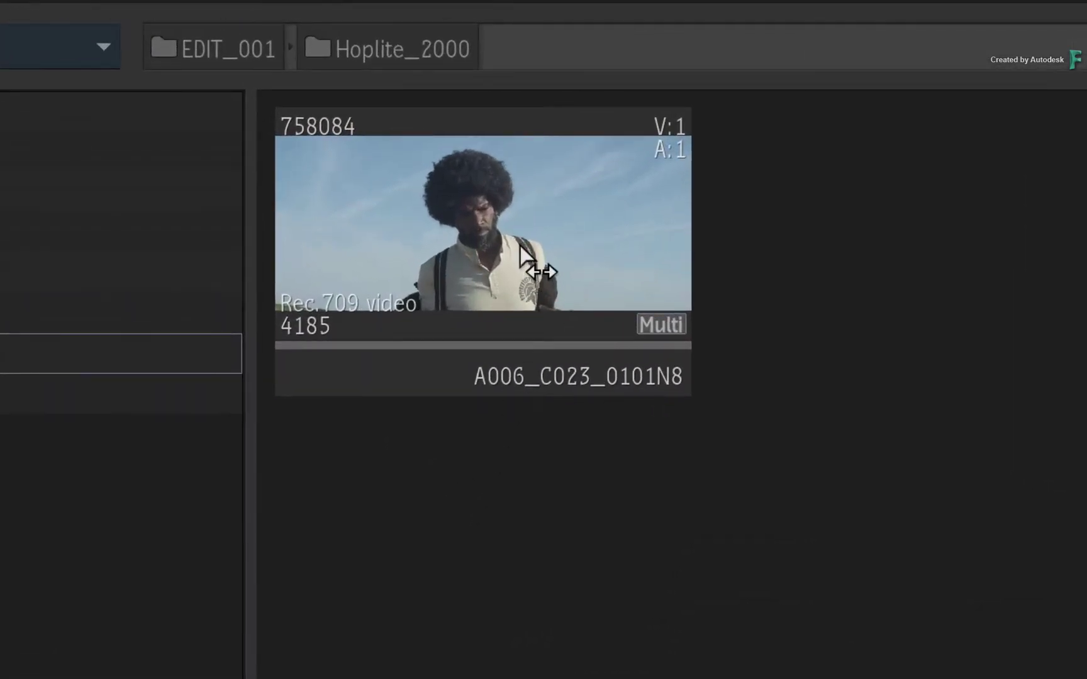
mouse_move(520, 249)
left_mouse_down()
mouse_move(344, 338)
mouse_move(562, 338)
mouse_move(607, 348)
mouse_move(396, 327)
left_mouse_up()
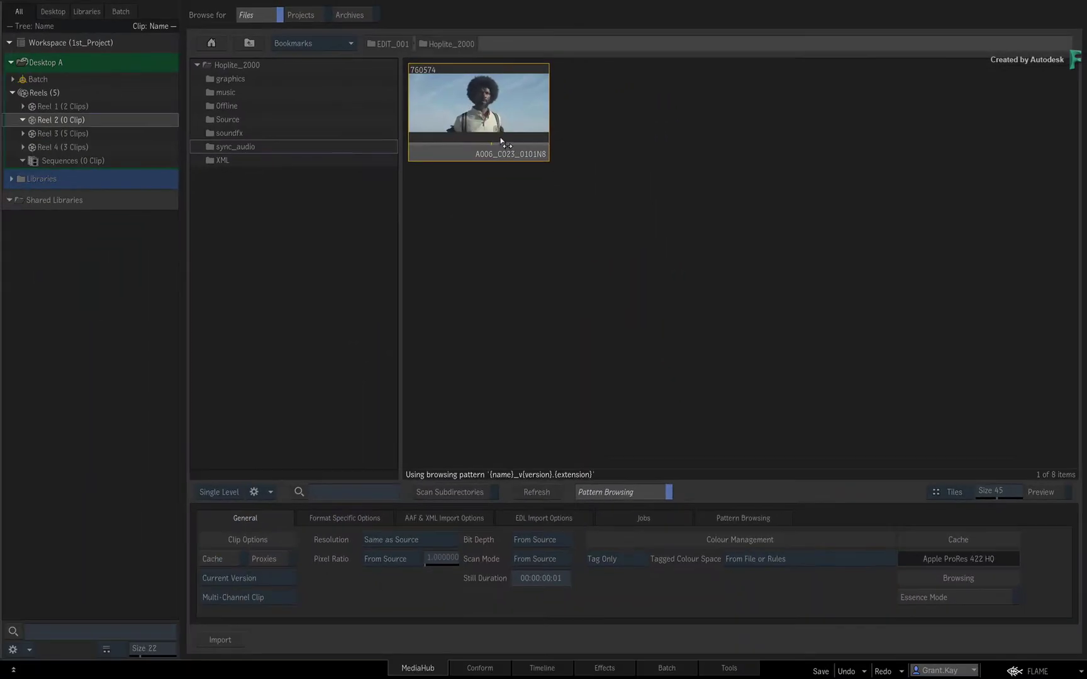
mouse_move(486, 146)
left_mouse_down()
mouse_move(508, 144)
mouse_move(513, 128)
mouse_move(505, 203)
mouse_move(517, 299)
mouse_move(435, 289)
left_mouse_up()
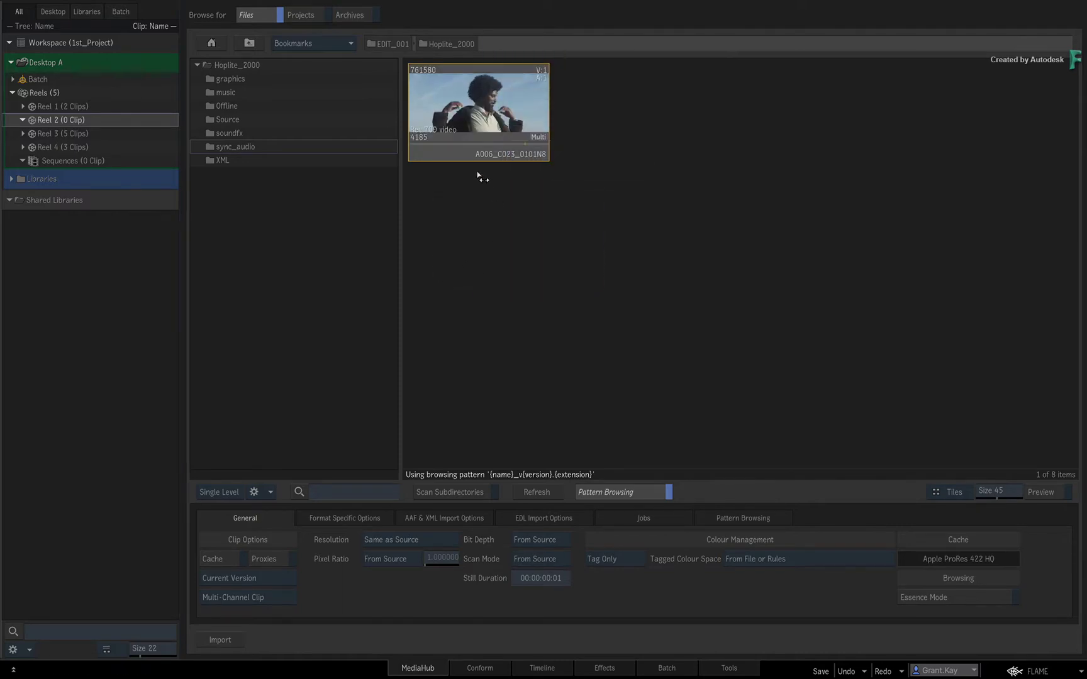
left_click_drag(498, 148, 477, 119)
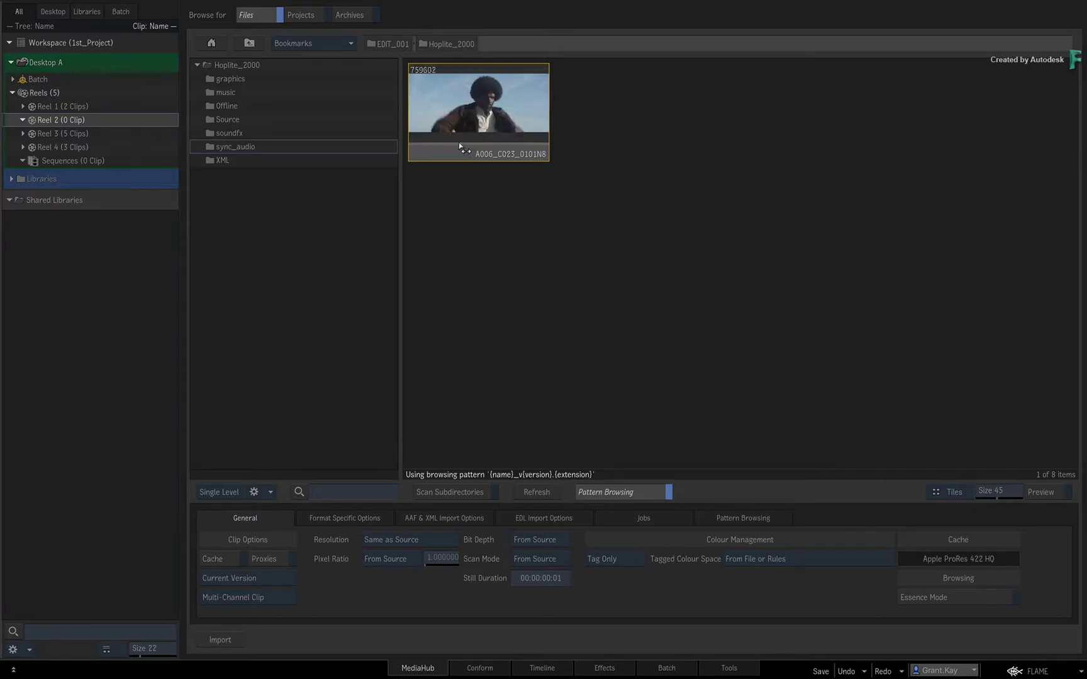
Step: With Preview on, mark in at 08:26:21:16 and out at 08:26:24:19 (00:00:03:03)
key("p")
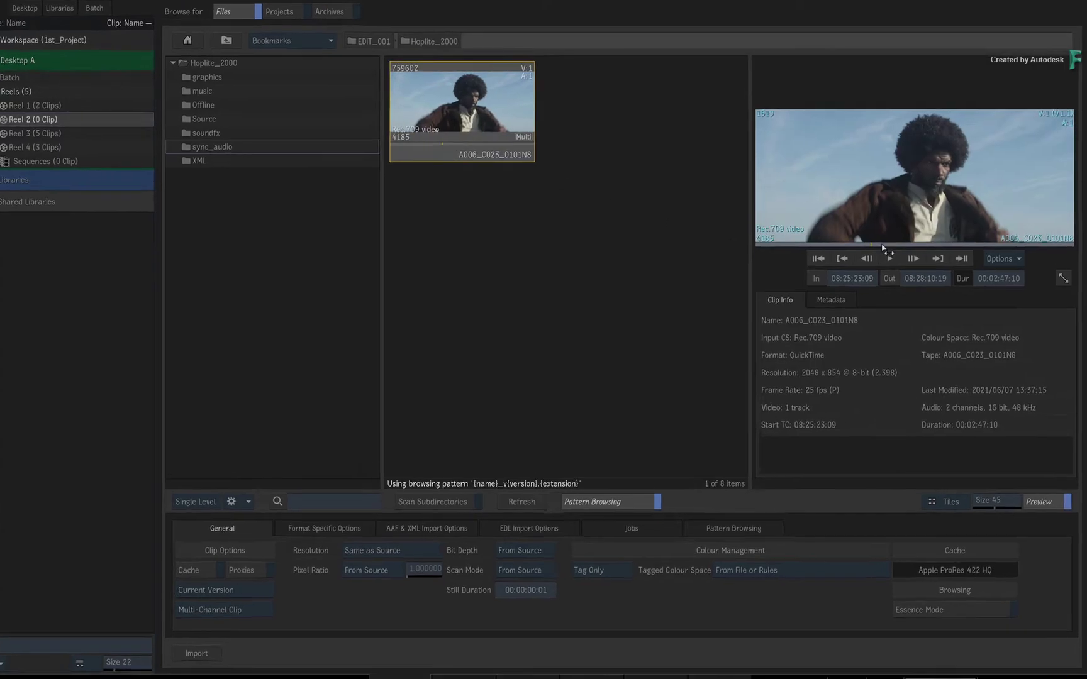
left_click_drag(875, 245, 870, 244)
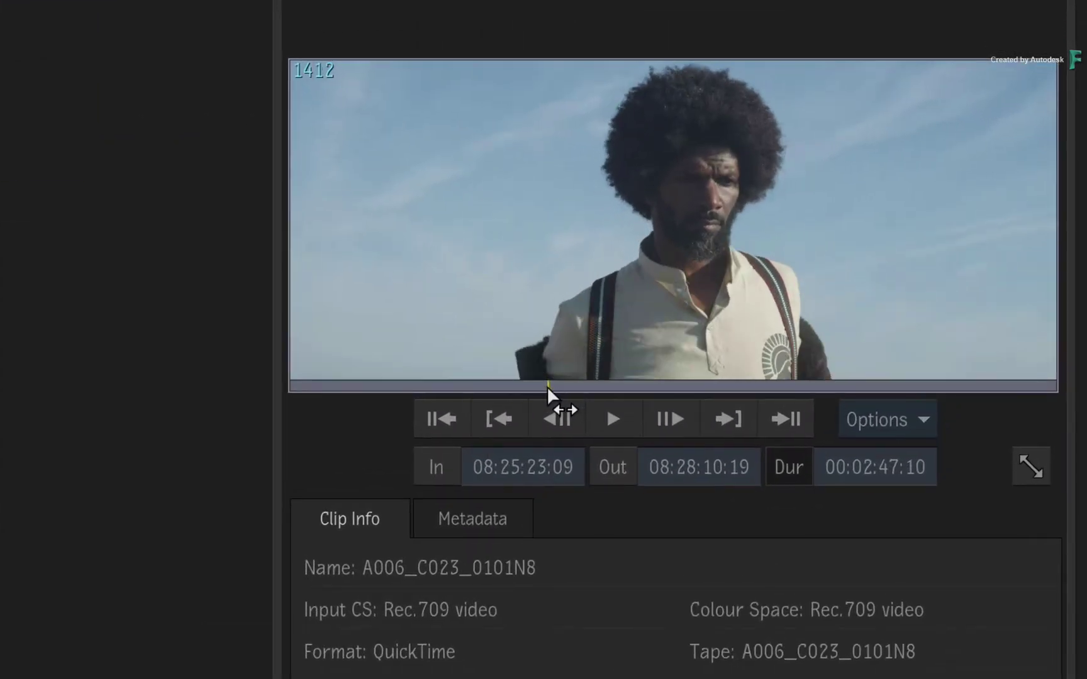
left_click_drag(548, 393, 554, 393)
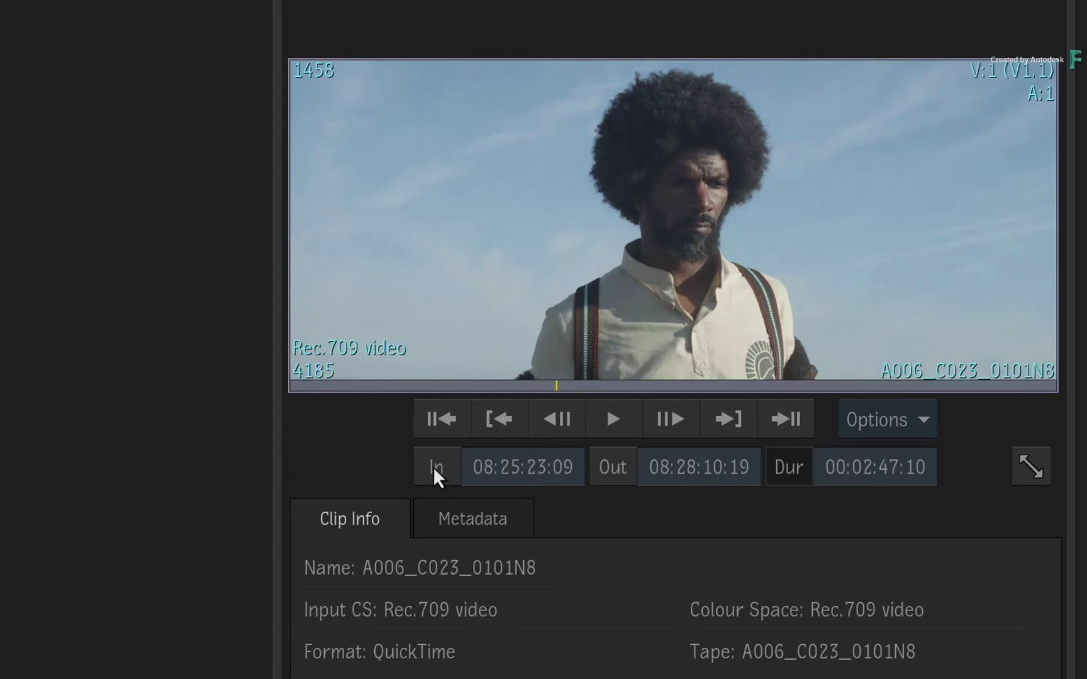
key("bracketleft")
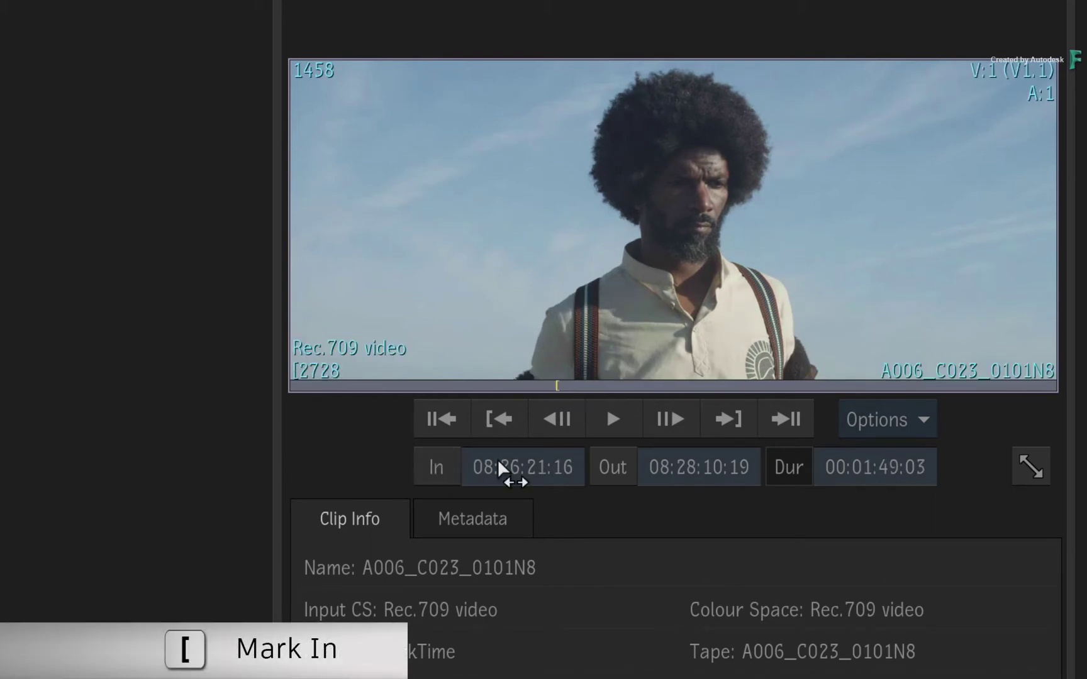
left_click(612, 419)
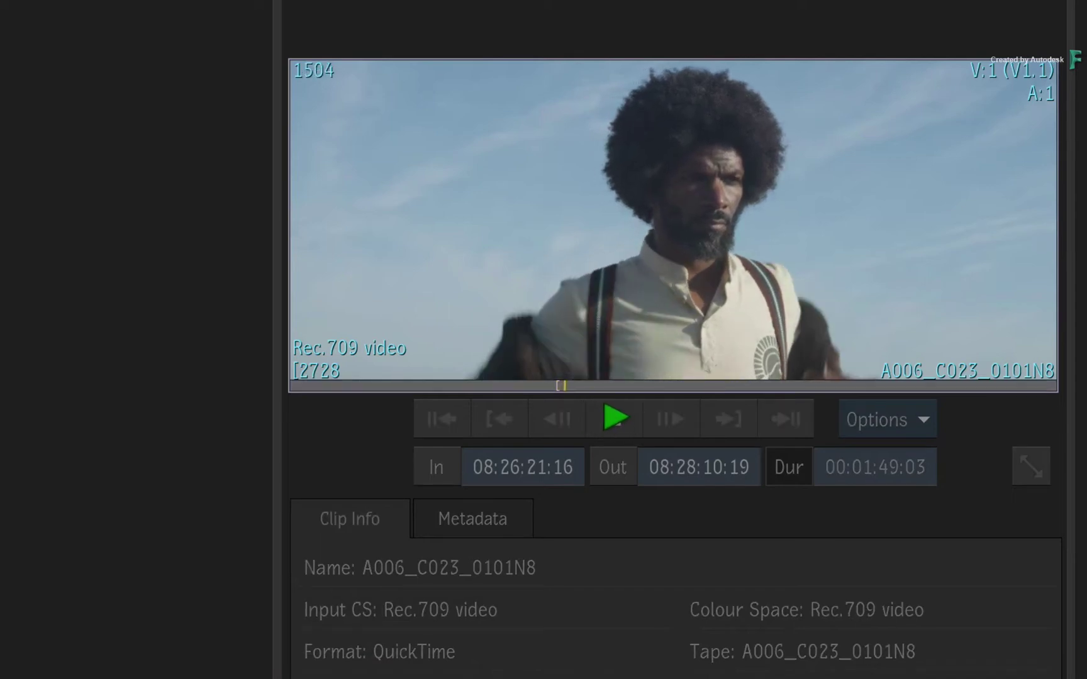
key("bracketright")
left_click(625, 414)
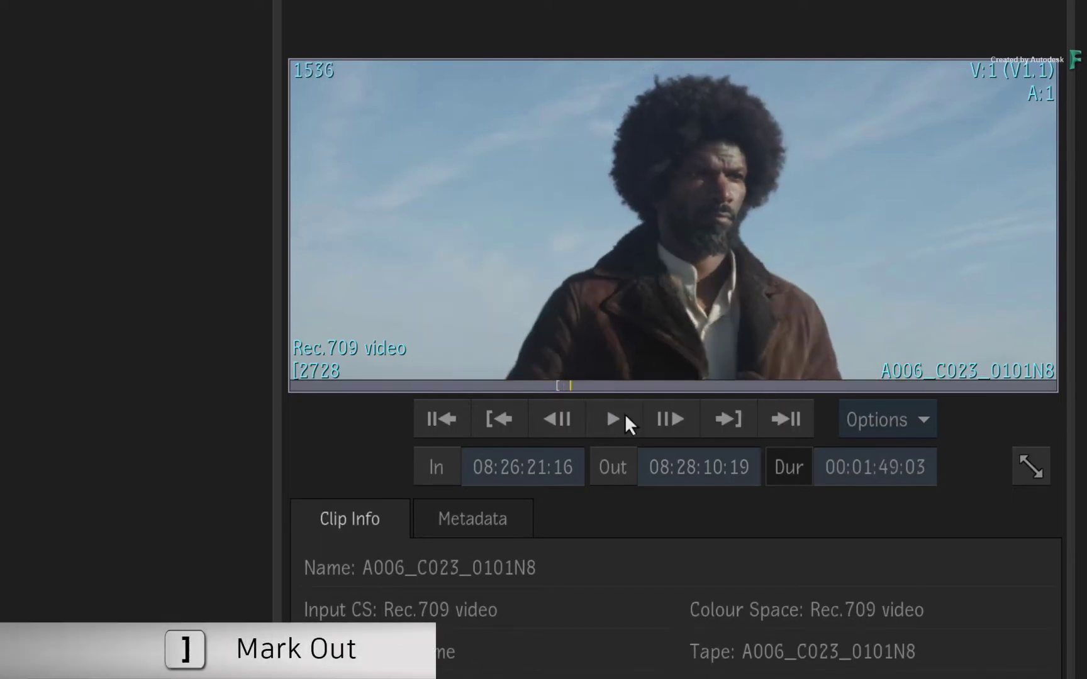
left_click(616, 464)
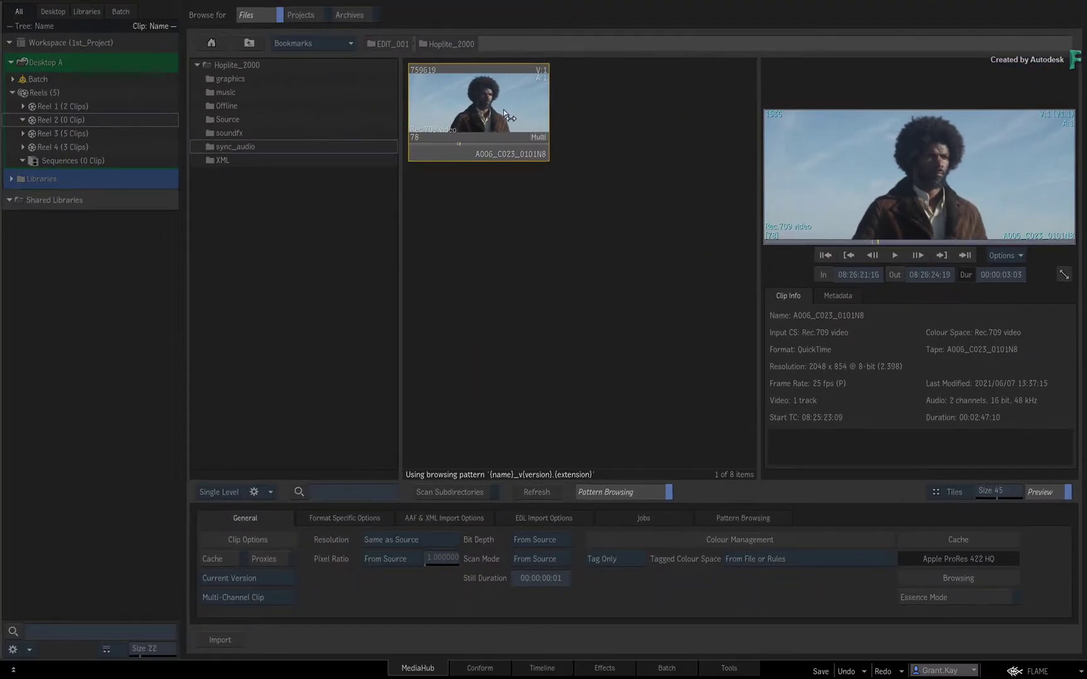
Step: Import the marked 78-frame A006_C023_0101N8 portion into Reel 2 and view its clip information
left_click_drag(507, 116, 146, 123)
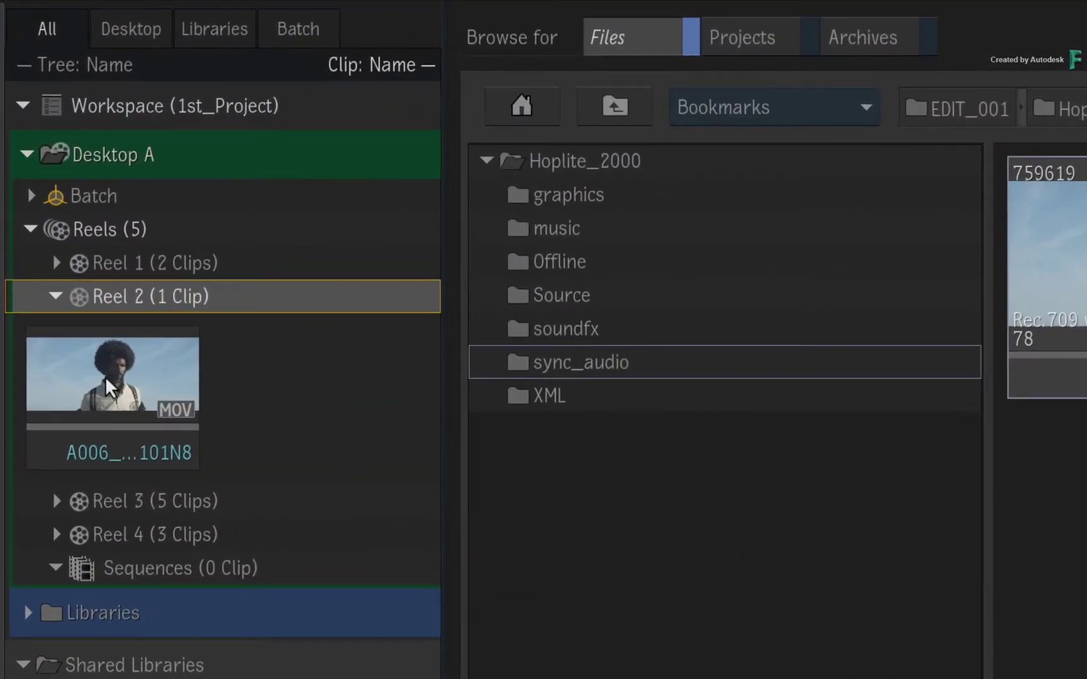
left_click(113, 398)
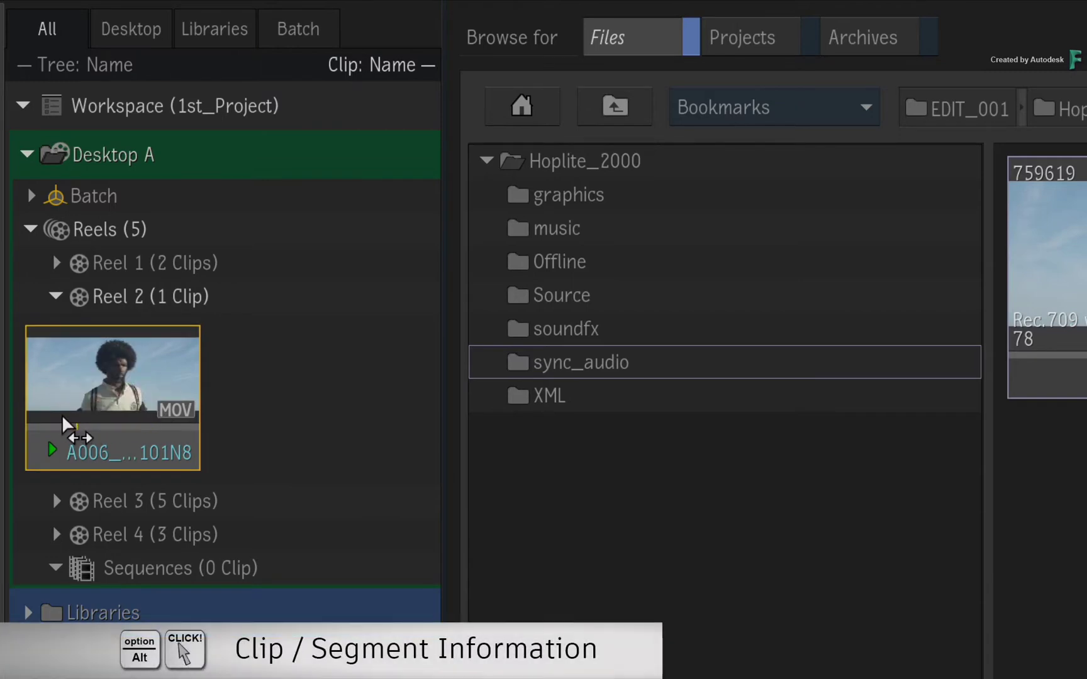
left_click(125, 406, "alt")
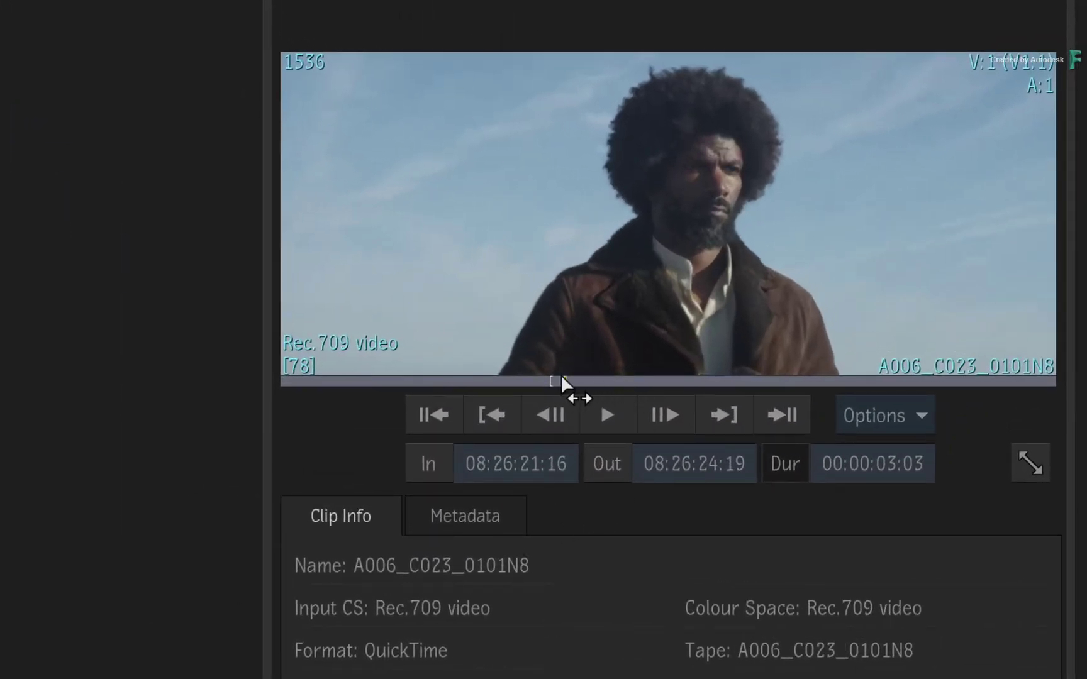
Step: Remove the Mark In and Mark Out so the preview plays the full 00:02:47:10
left_click_drag(569, 381, 540, 386)
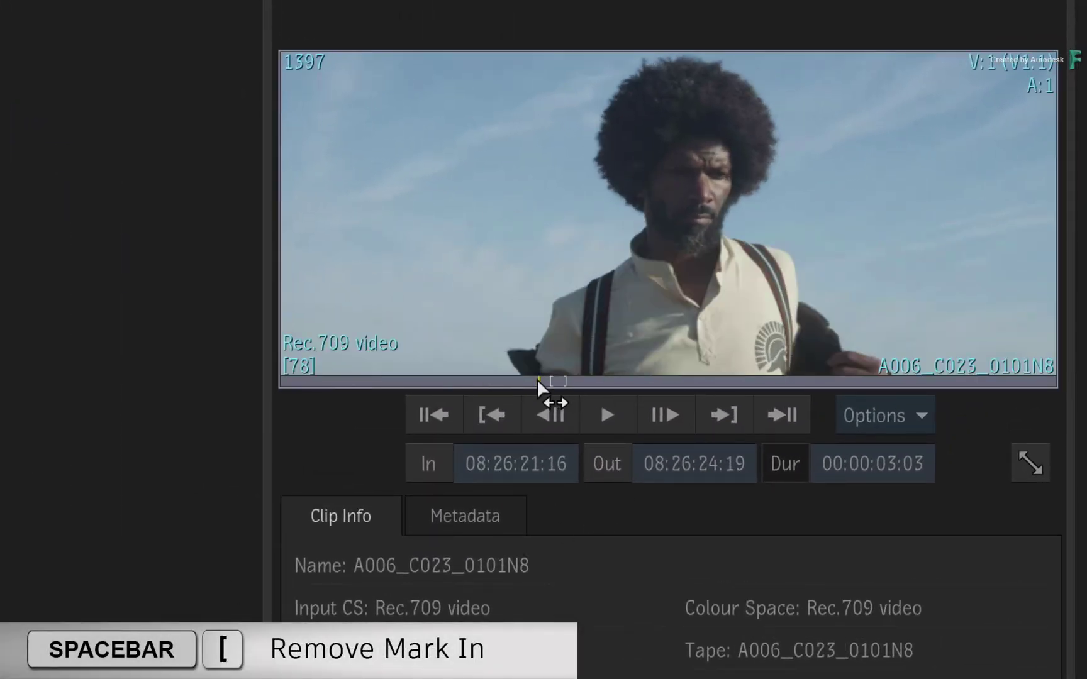
key("space+bracketleft")
key("space+bracketright")
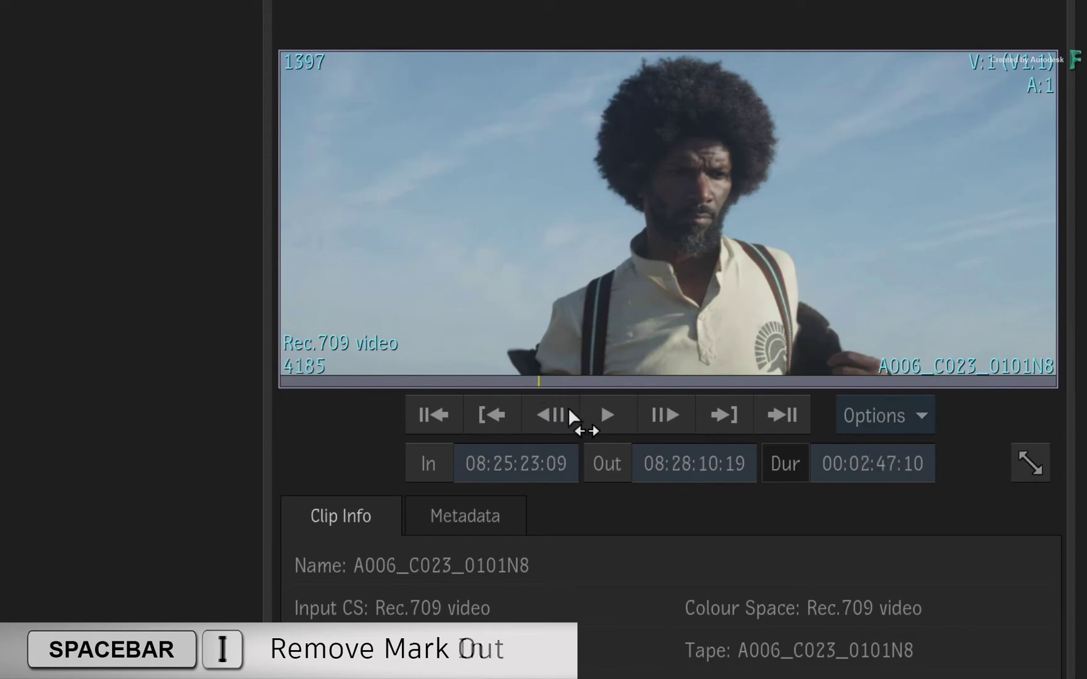
left_click_drag(546, 388, 590, 384)
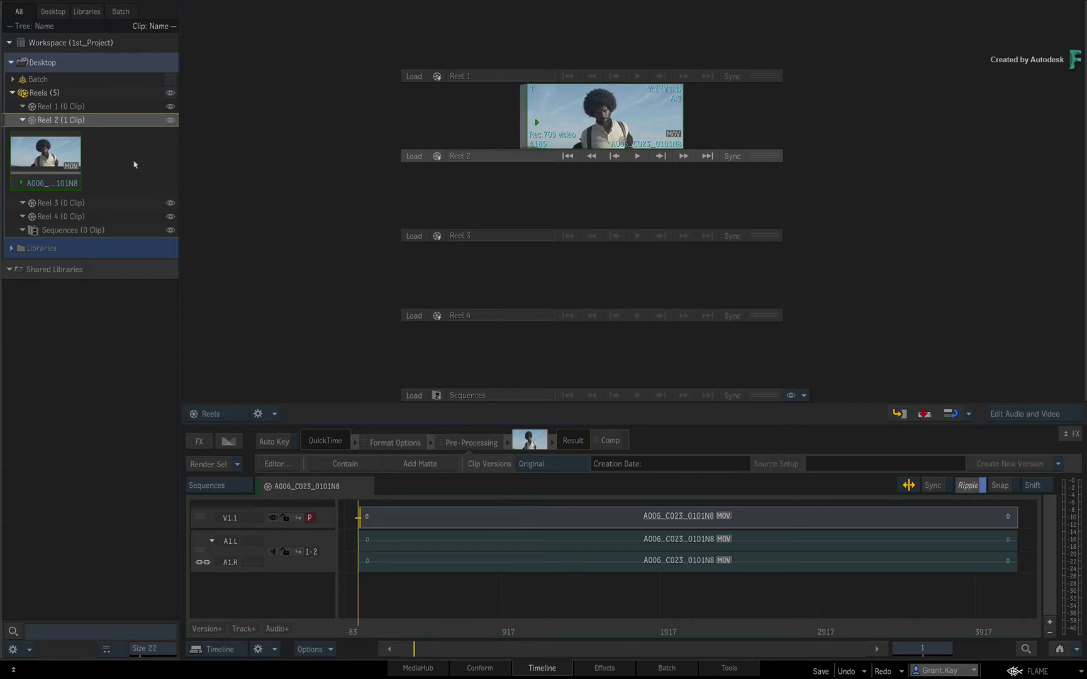
Step: Select the original A006_C023_0101N8 clip in Reel 2 and scrub the timeline through it
left_click(51, 157)
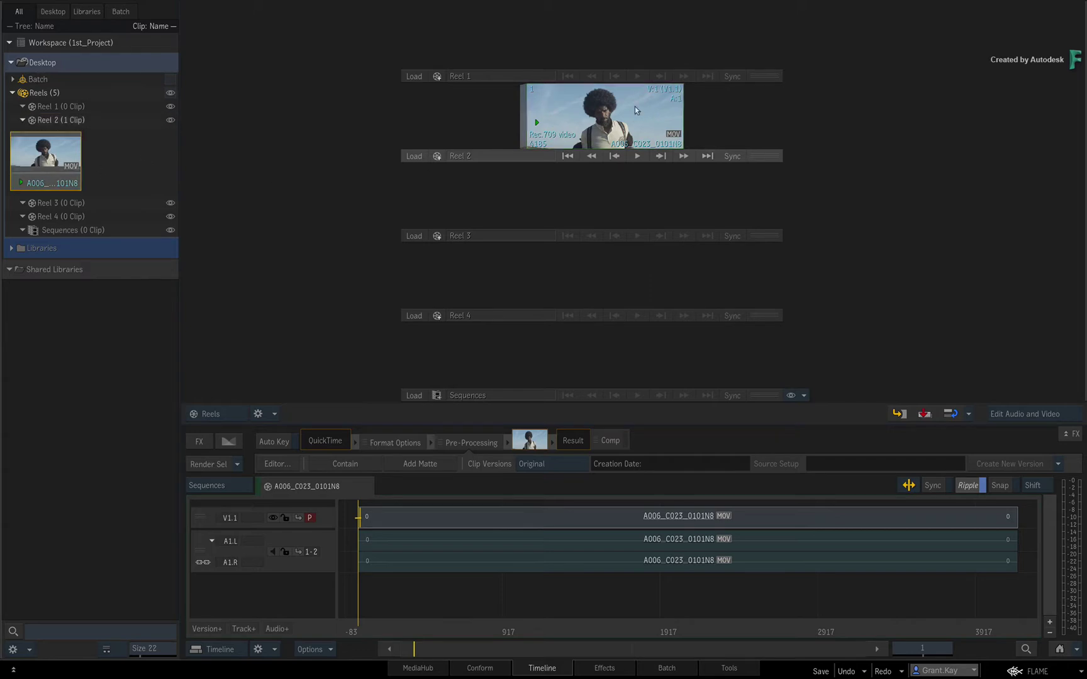
left_click(635, 110)
mouse_move(362, 628)
left_mouse_down()
mouse_move(563, 624)
mouse_move(913, 651)
mouse_move(592, 584)
left_mouse_up()
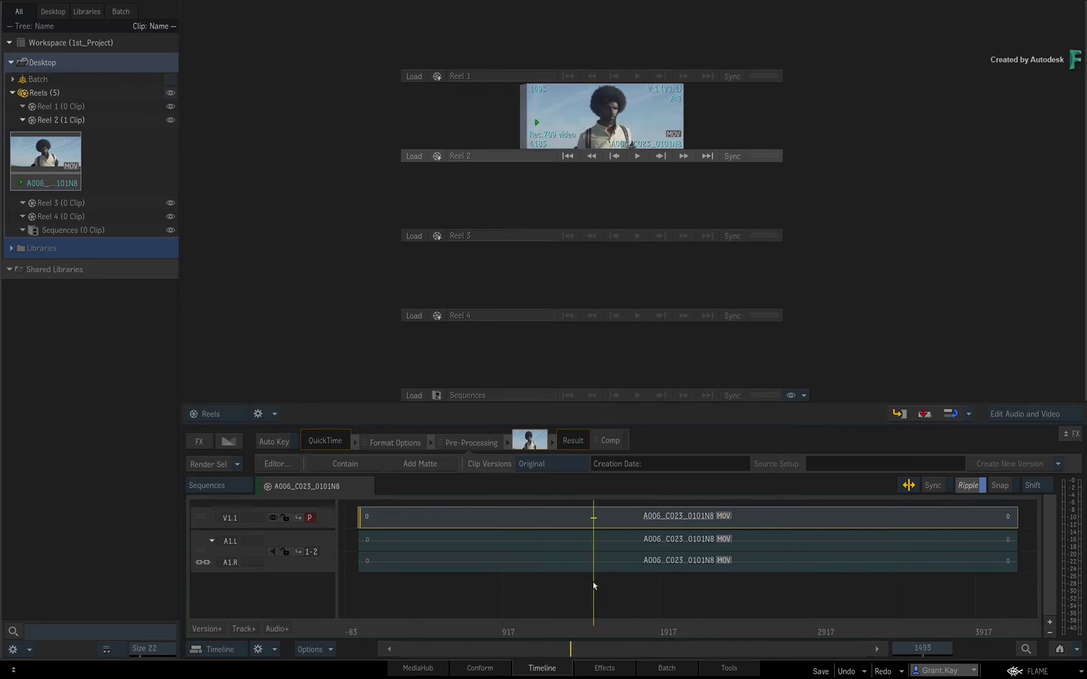
Step: In the full-size player, mark in at frame 1494 and out at frame 1540
double_click(618, 119)
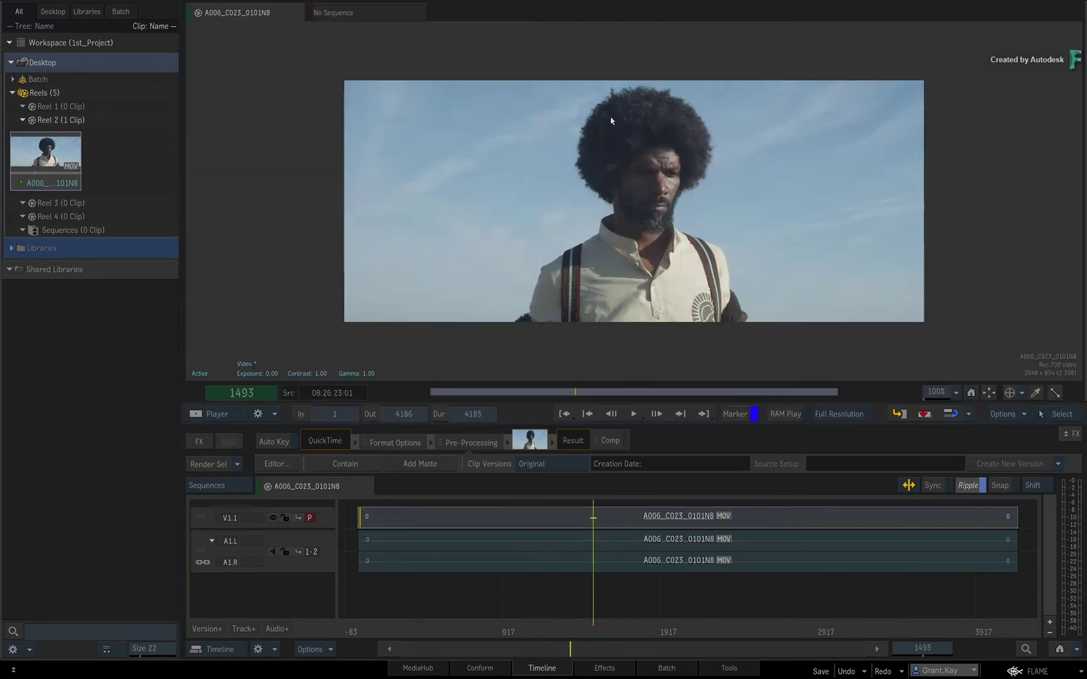
left_click_drag(580, 394, 570, 393)
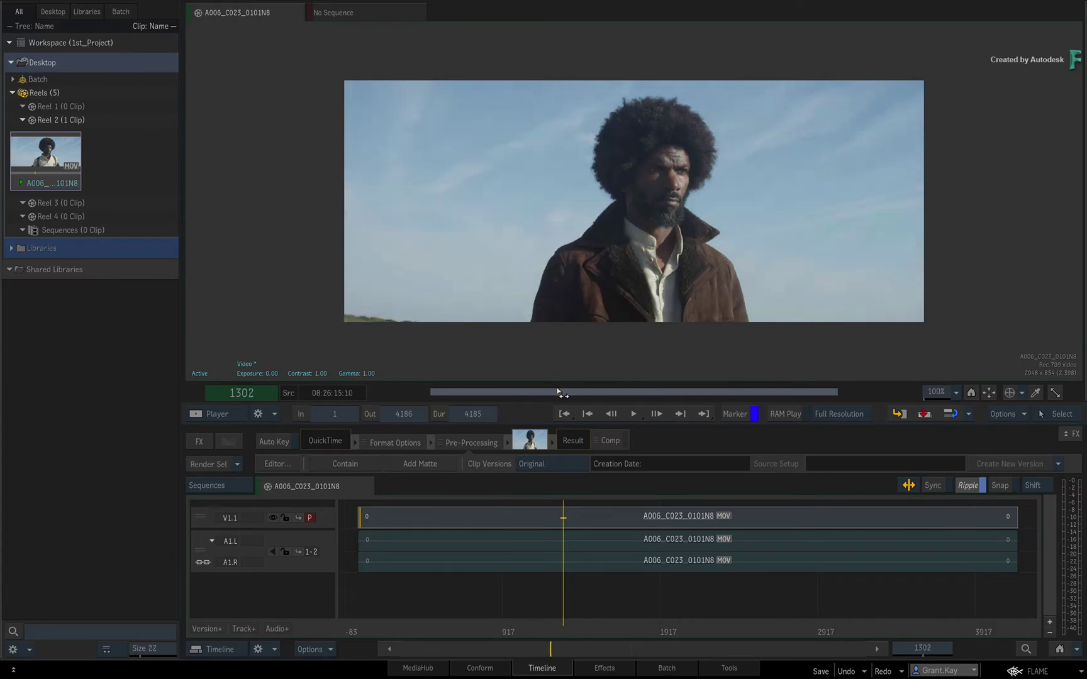
key("bracketleft")
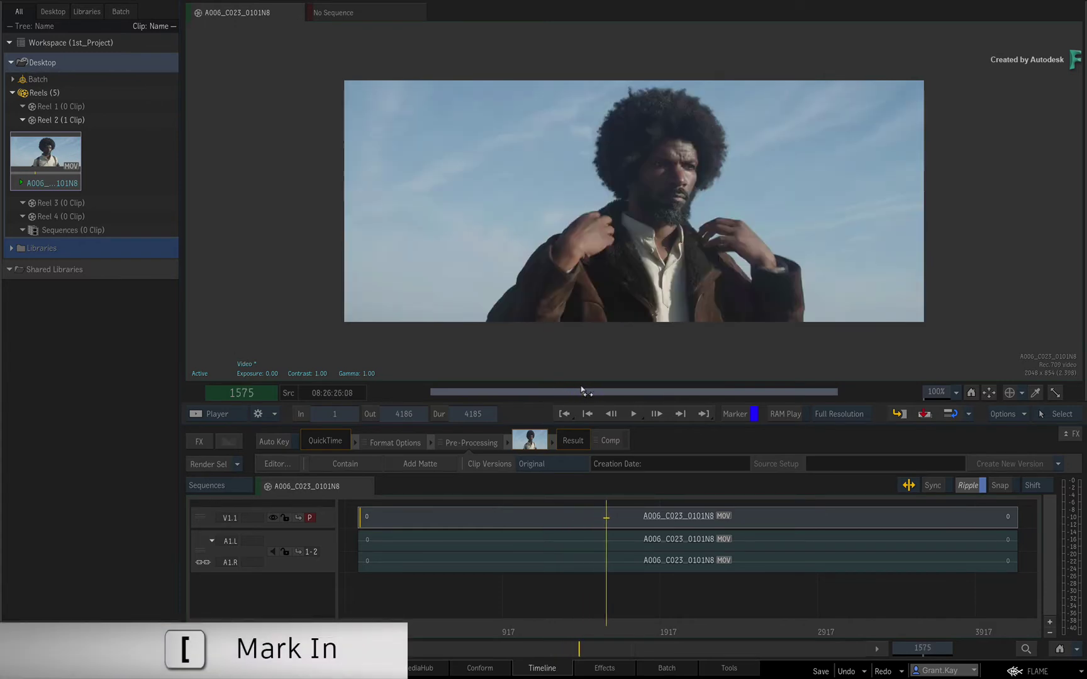
left_click_drag(571, 391, 578, 392)
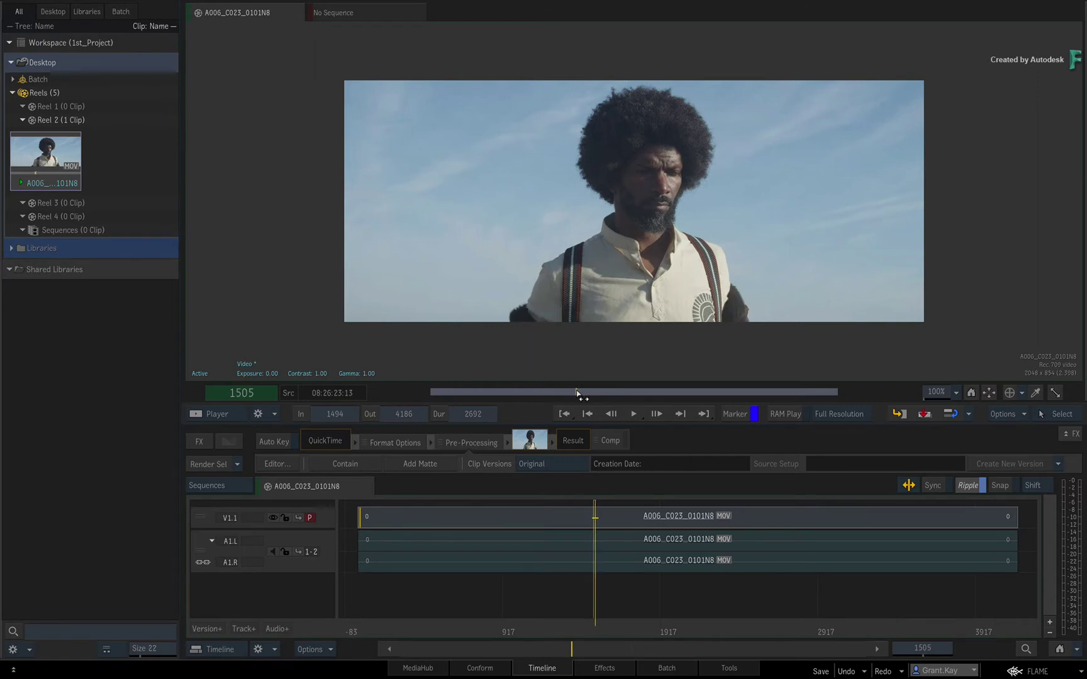
left_click_drag(577, 394, 581, 396)
key("bracketright")
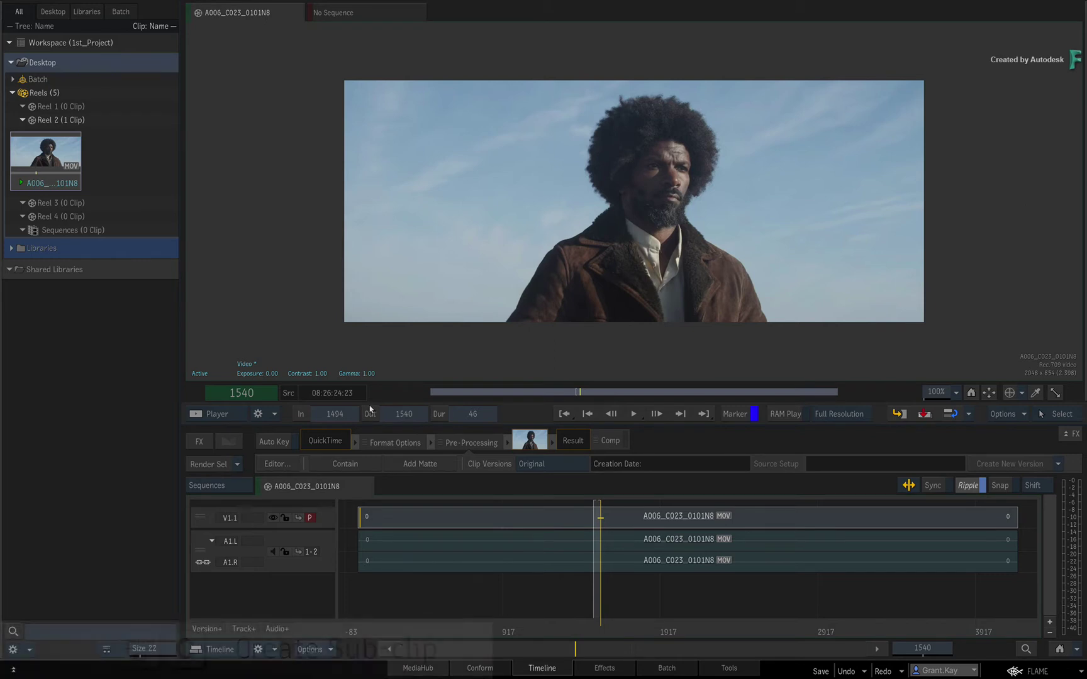
Step: Create Subclip_001 from the marked range, scrub it, and show its info (1493/2646 handles)
right_click(516, 201)
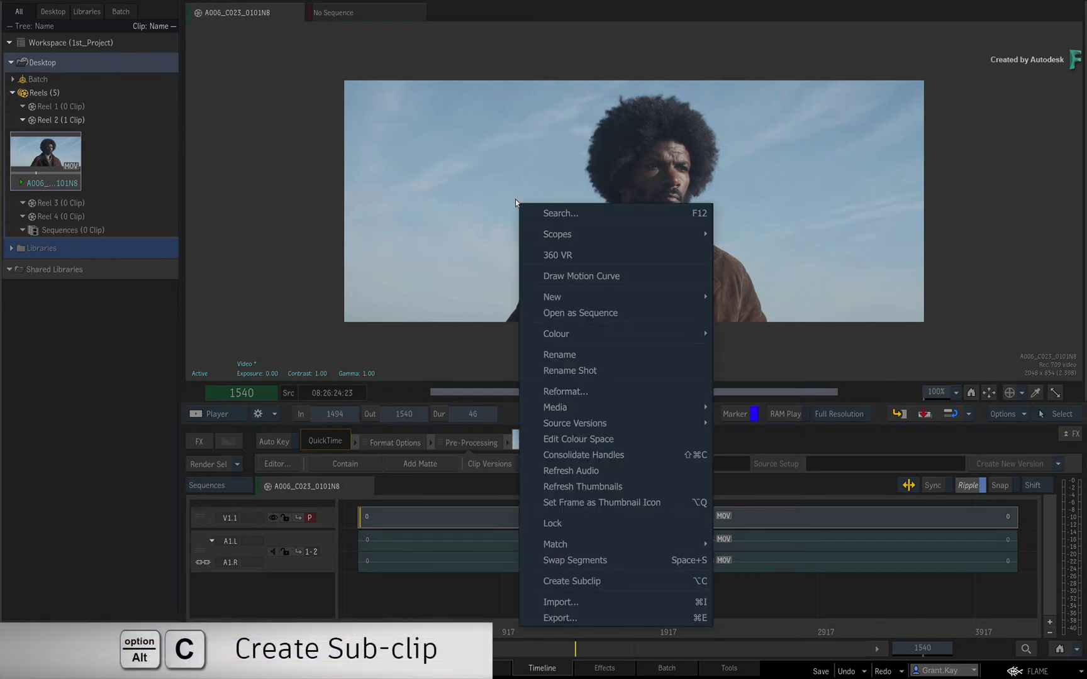
left_click(640, 580)
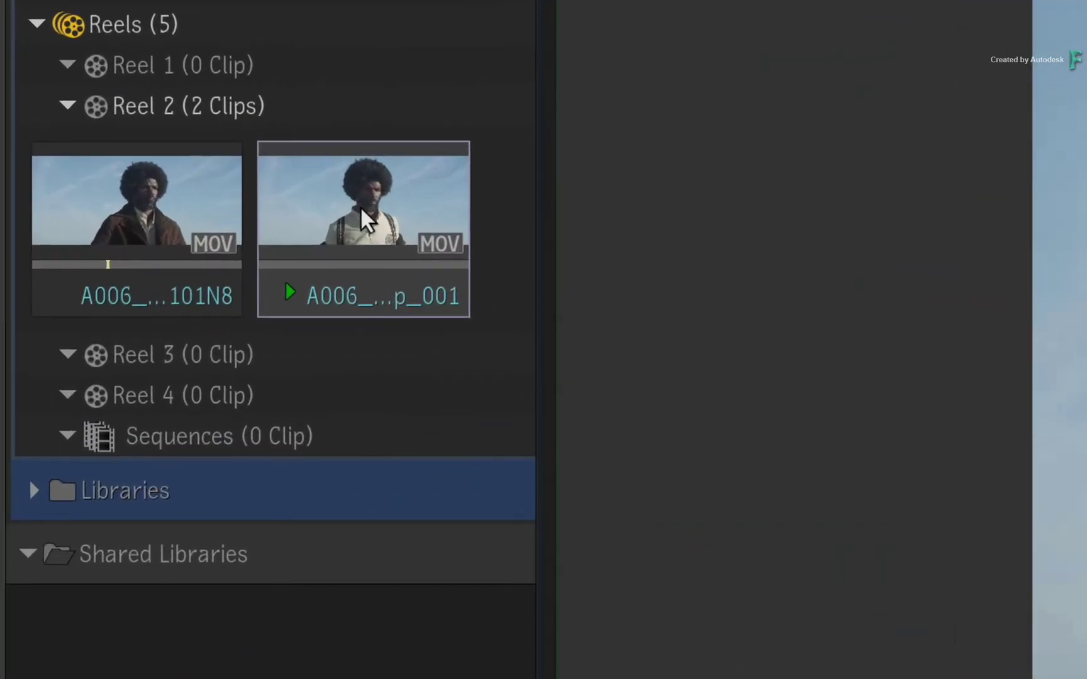
left_click(363, 212)
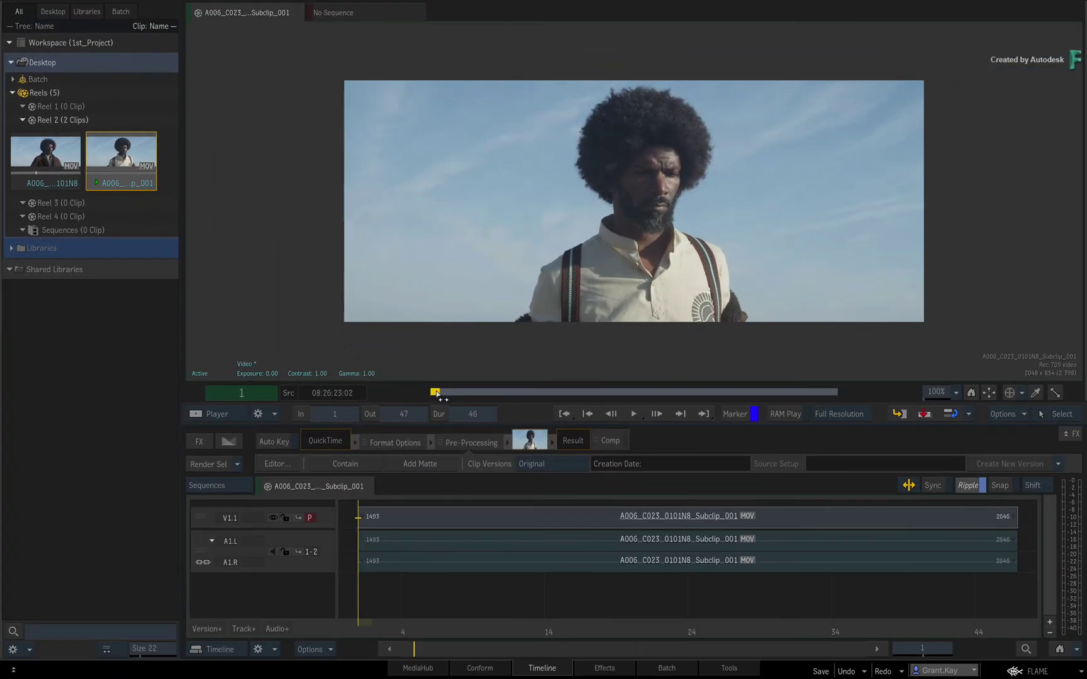
mouse_move(439, 397)
left_mouse_down()
mouse_move(861, 405)
mouse_move(745, 399)
left_mouse_up()
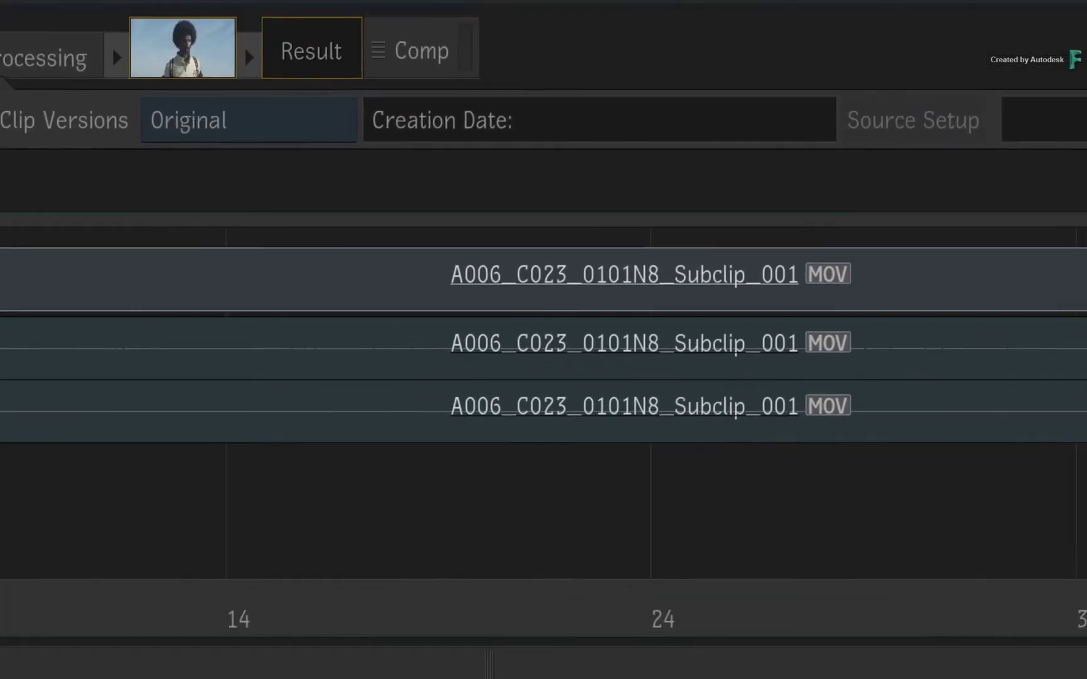
left_click(323, 400, "alt")
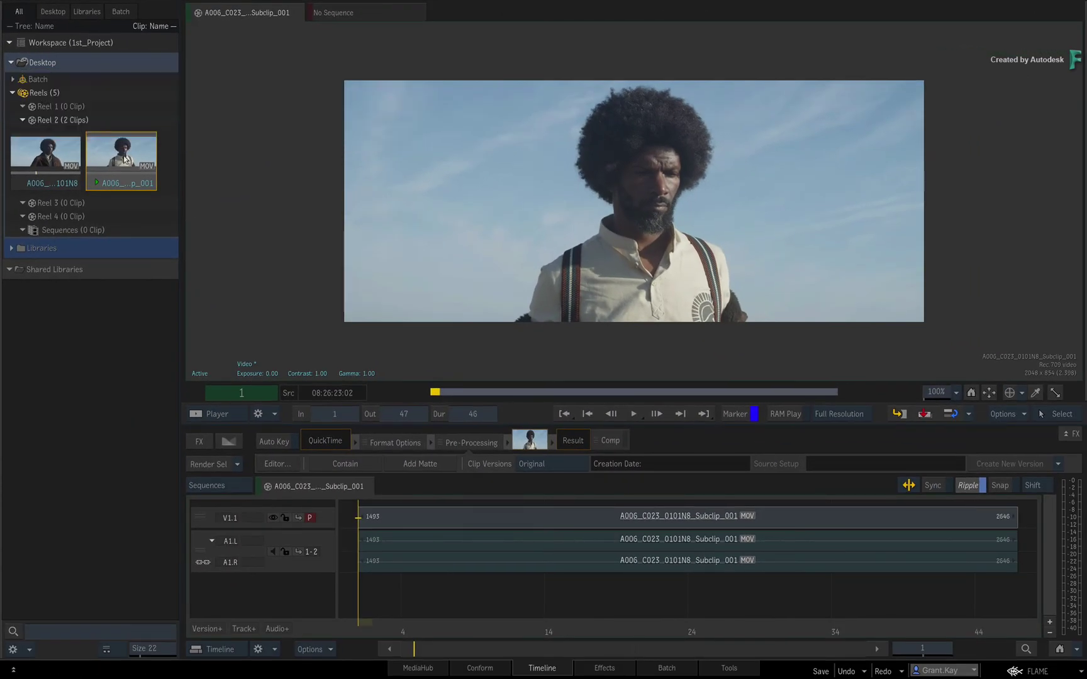
Step: Consolidate Subclip_001 with Maximum Handles of 10, then scrub it to check the result
right_click(125, 157)
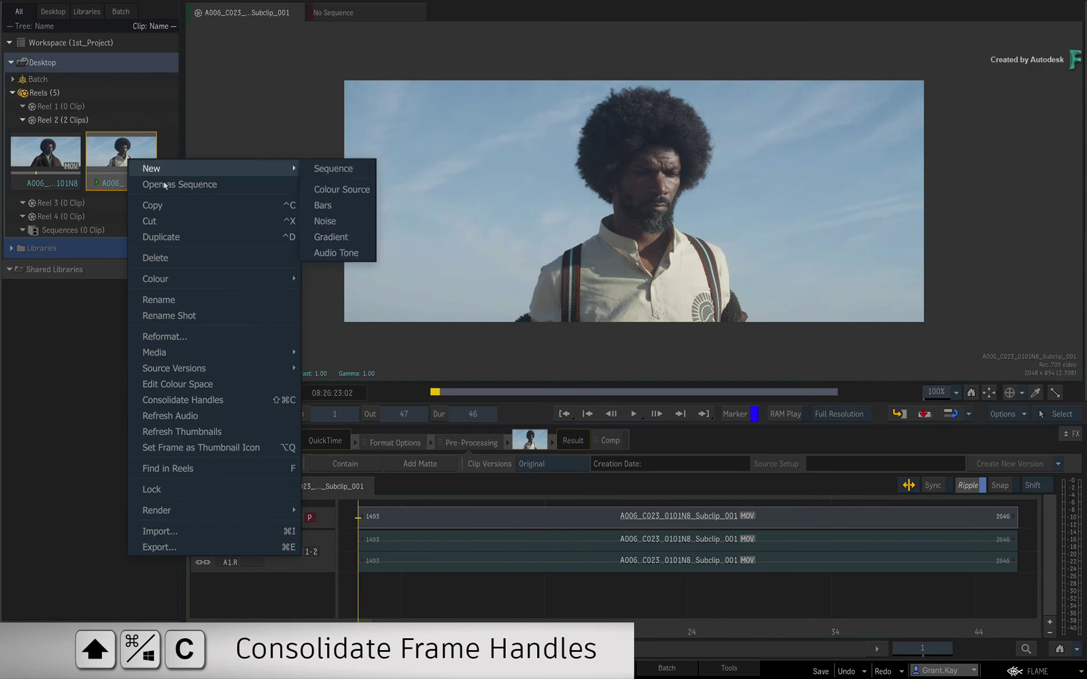
left_click(231, 400)
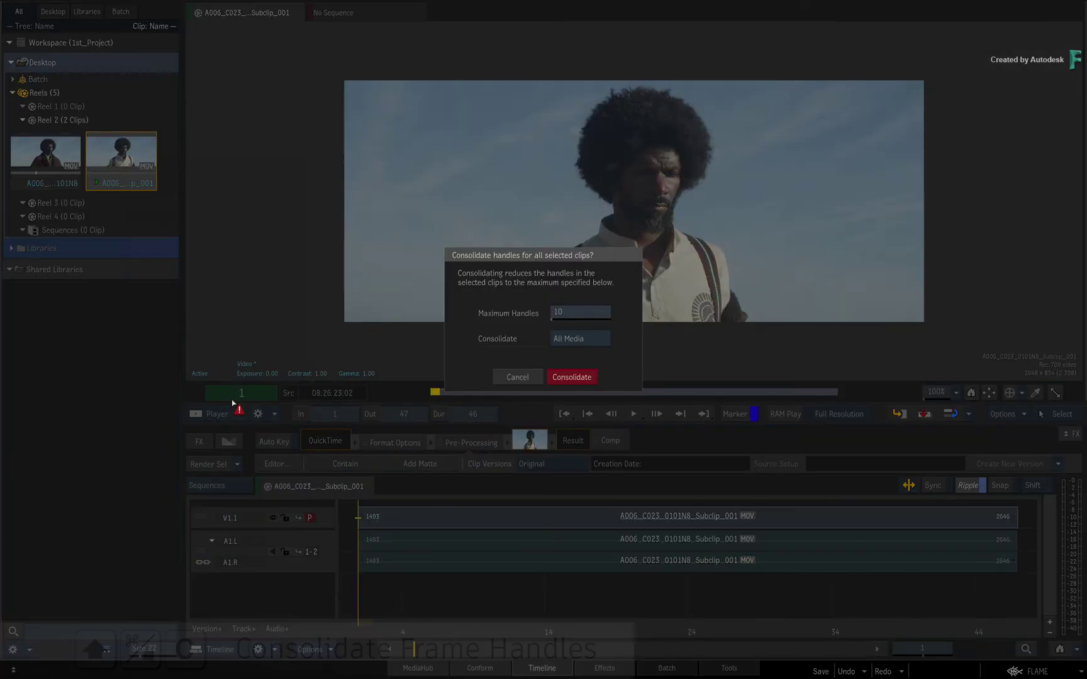
left_click(570, 379)
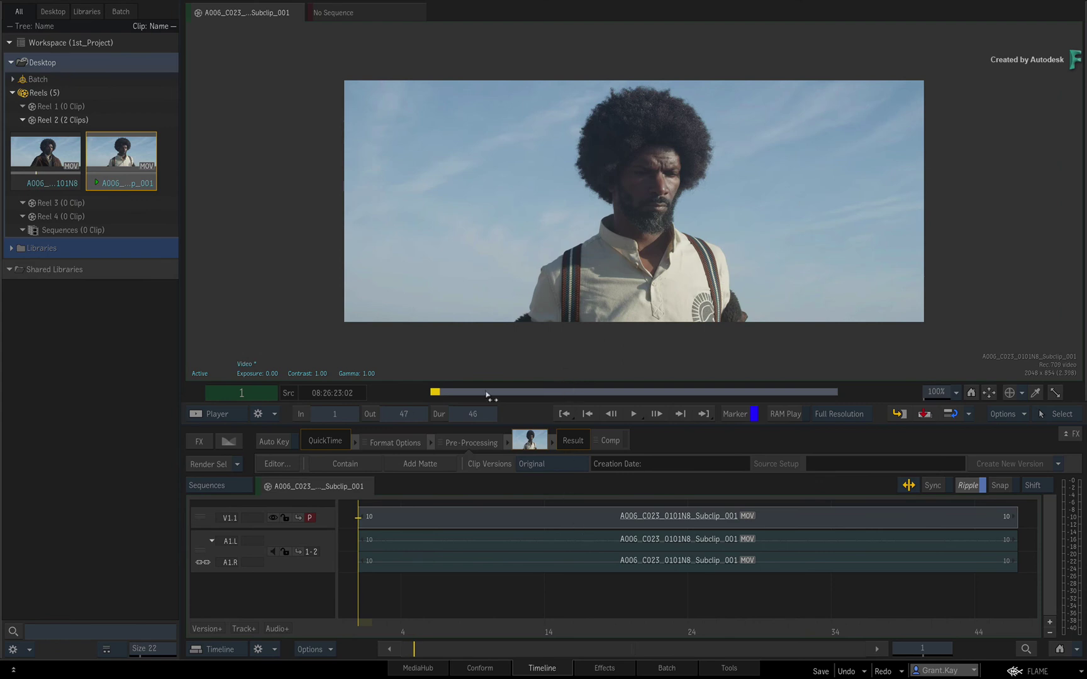
left_click_drag(436, 394, 692, 392)
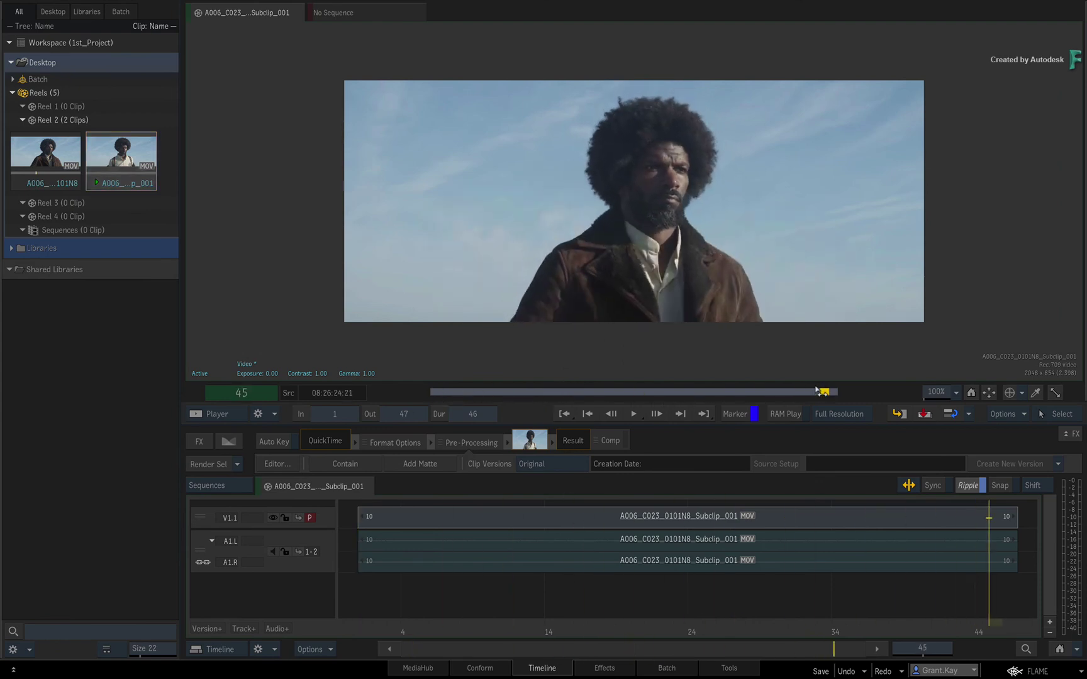